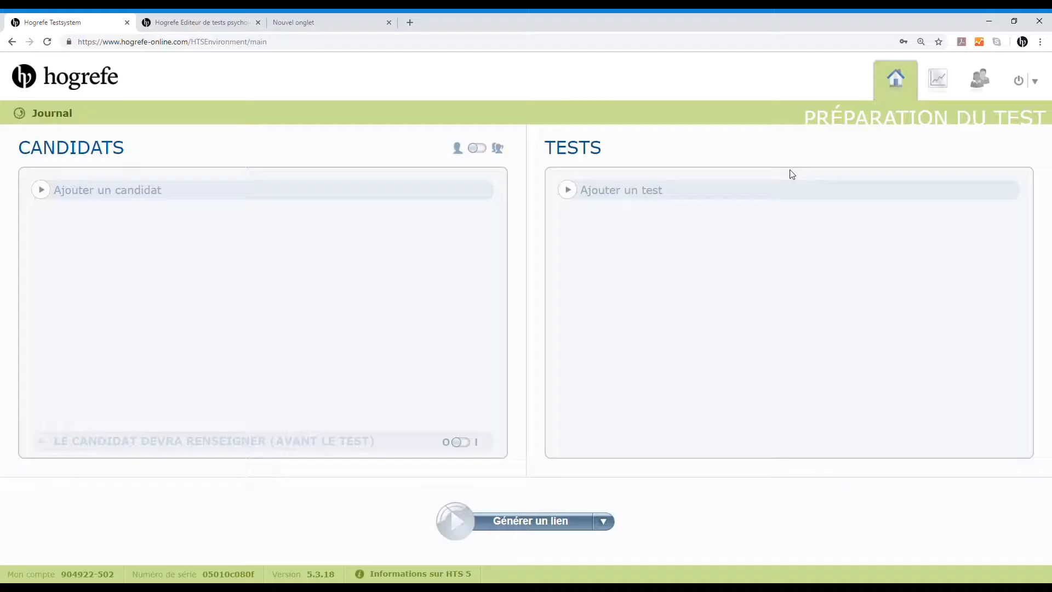
Continue the interrupted BRIEF test of 27.12.18 16:10:54 and BRIEF-P test of 22.11.18 12:55:42 from the journal, and check their updated statuses
{"action": "left_click", "coordinate": [72, 120]}
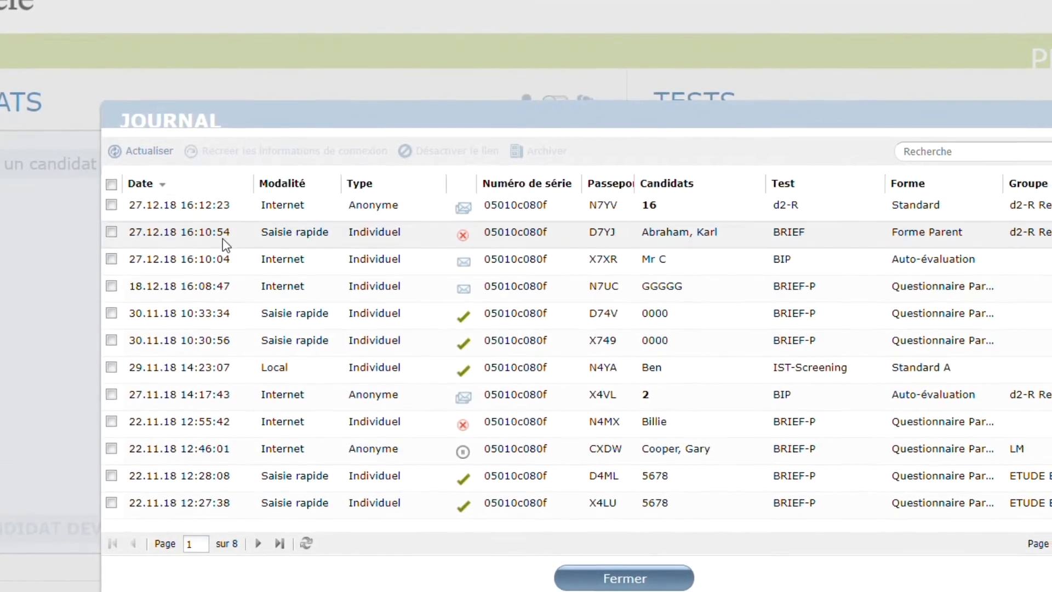
{"action": "mouse_move", "coordinate": [466, 237]}
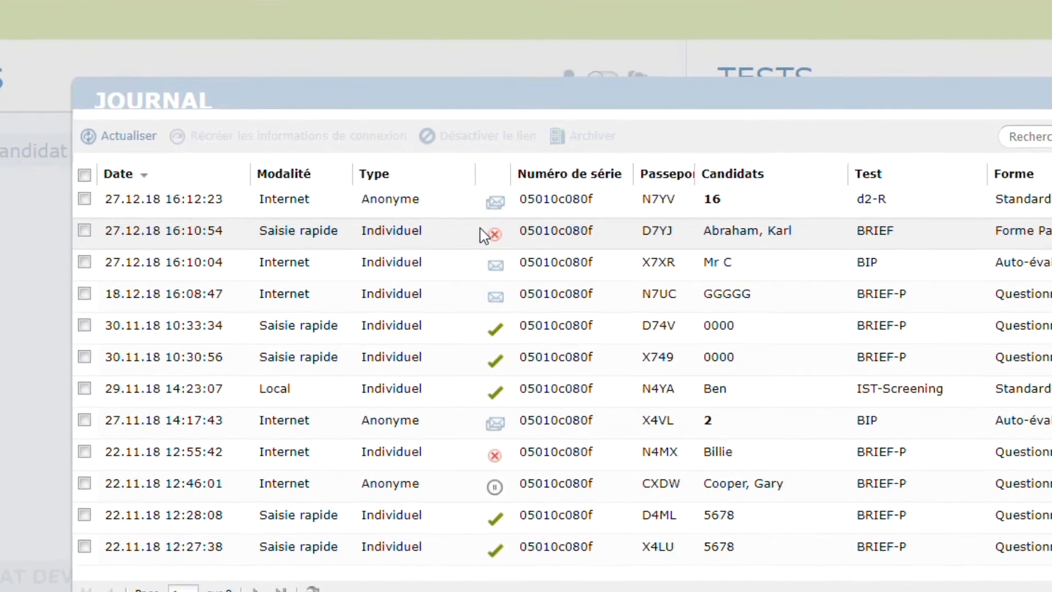
{"action": "mouse_move", "coordinate": [492, 237]}
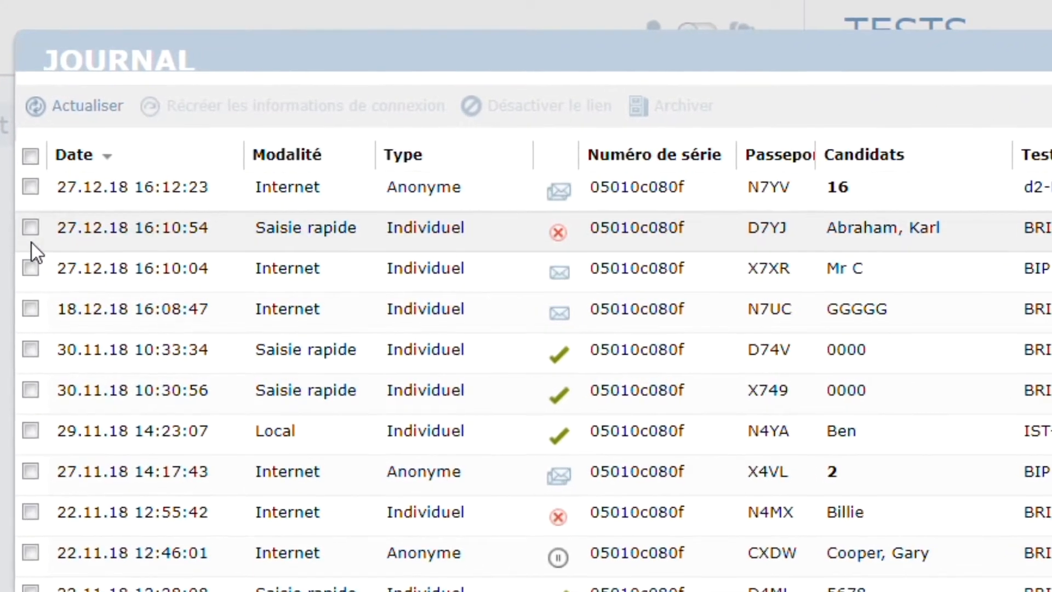
{"action": "left_click", "coordinate": [34, 230]}
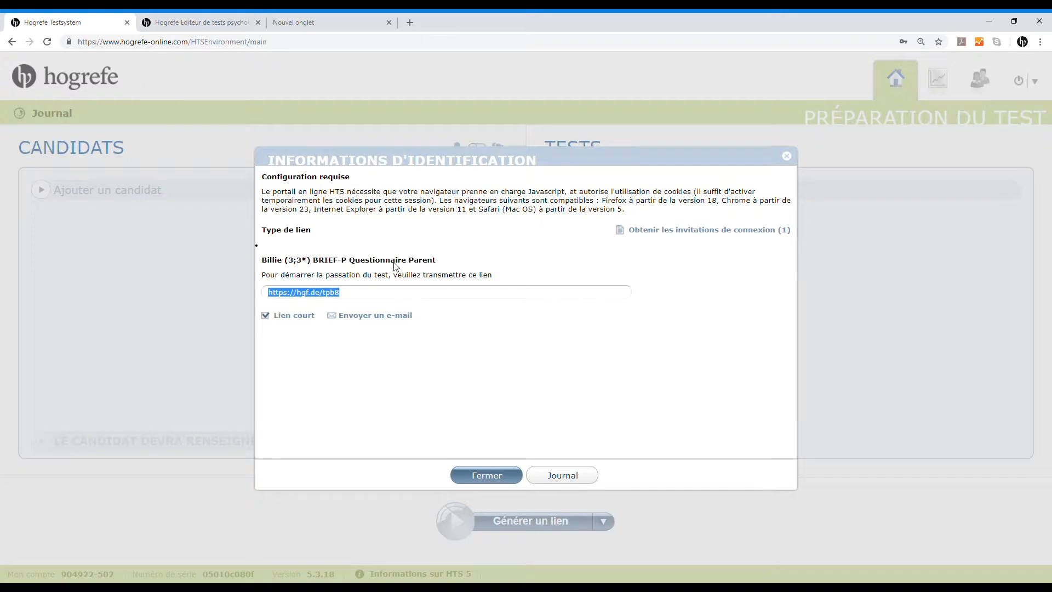
{"action": "left_click", "coordinate": [497, 476]}
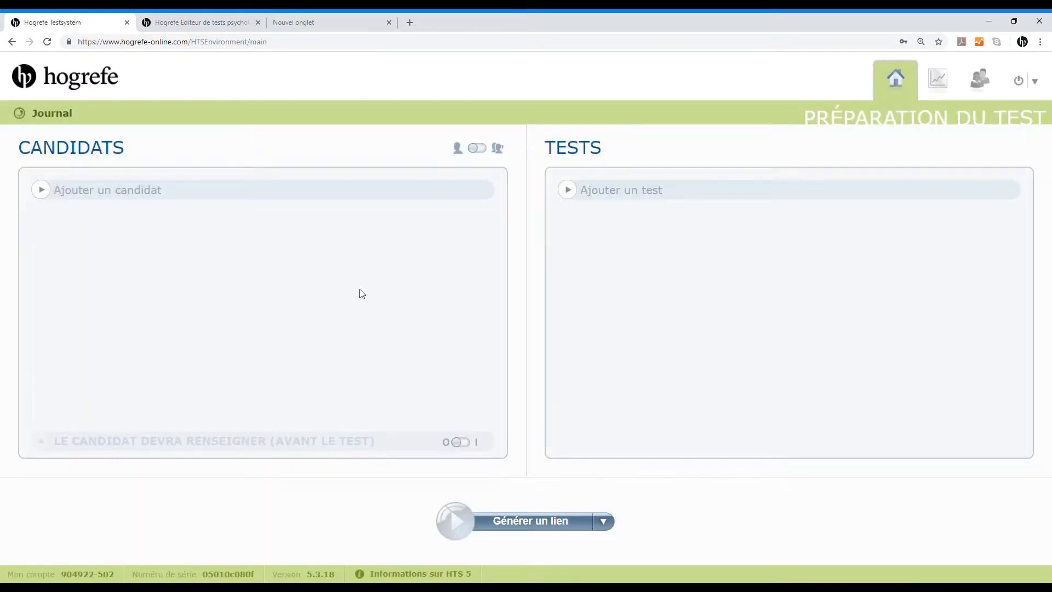
{"action": "left_click", "coordinate": [61, 118]}
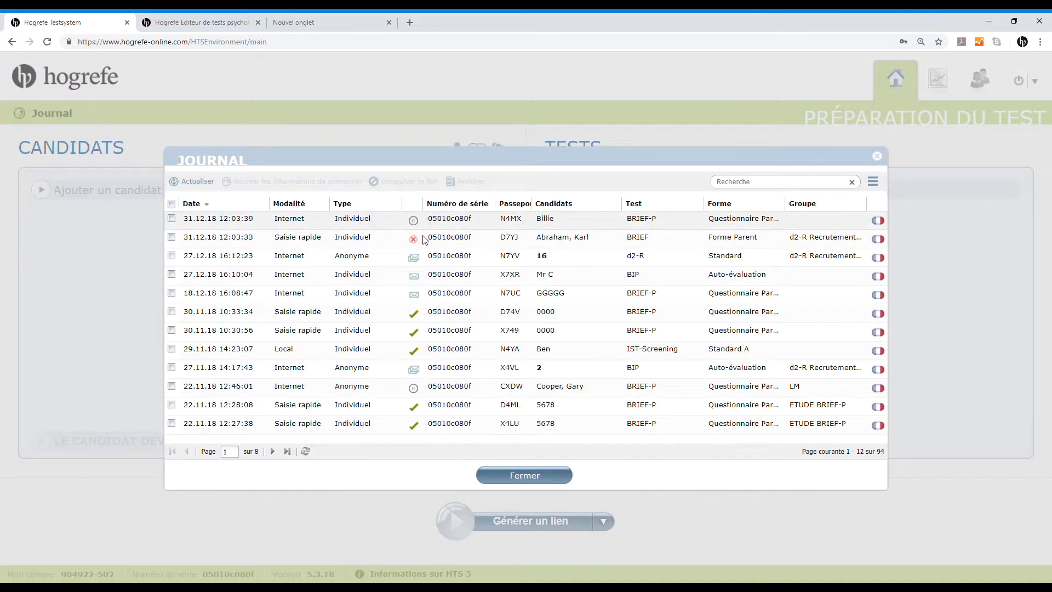
{"action": "mouse_move", "coordinate": [418, 242]}
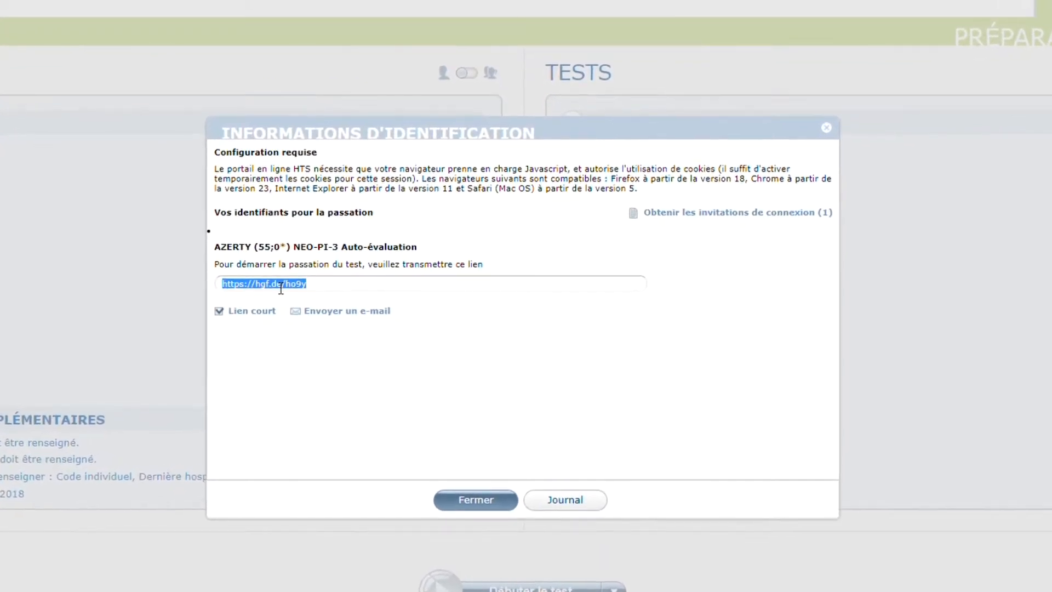
Show the full link for the NEO-PI-3 Auto-évaluation test, examine its web address and serial number parts, and restore the short link
{"action": "left_click", "coordinate": [206, 310]}
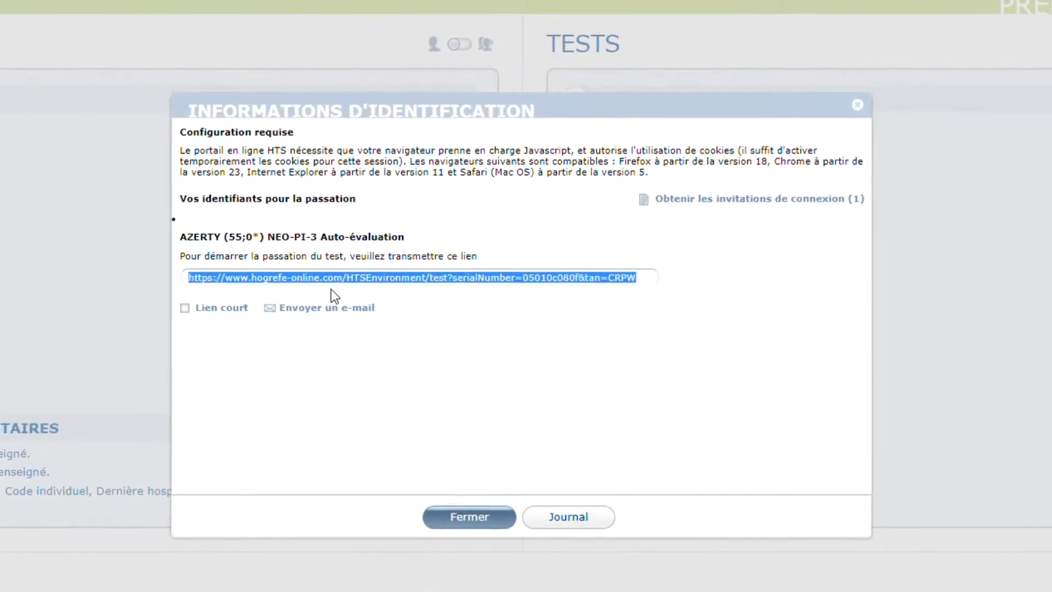
{"action": "left_click_drag", "start_coordinate": [430, 279], "coordinate": [158, 272]}
{"action": "left_click", "coordinate": [421, 280]}
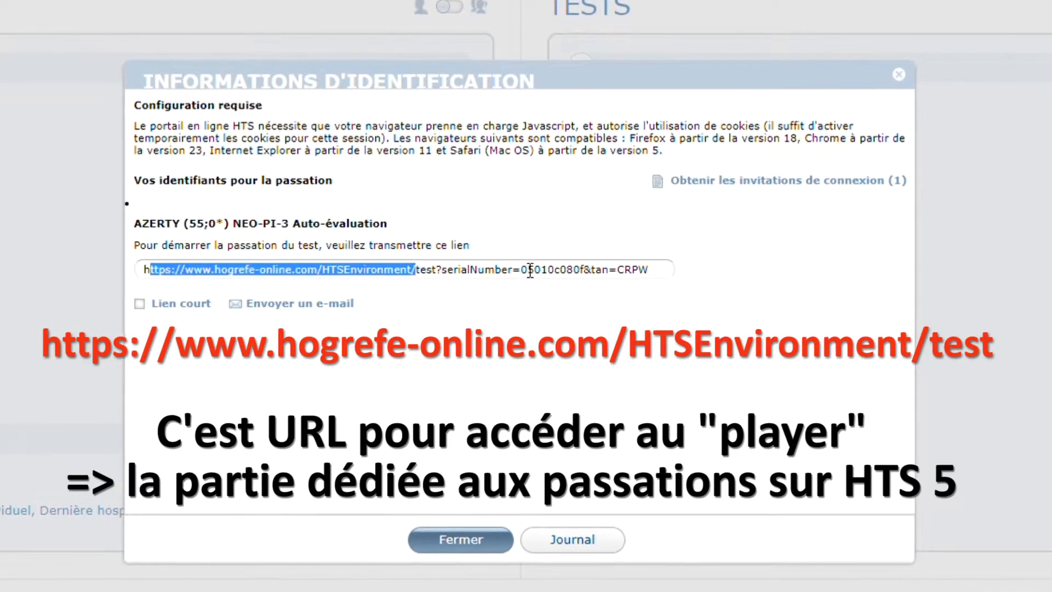
{"action": "left_click_drag", "start_coordinate": [520, 271], "coordinate": [665, 276]}
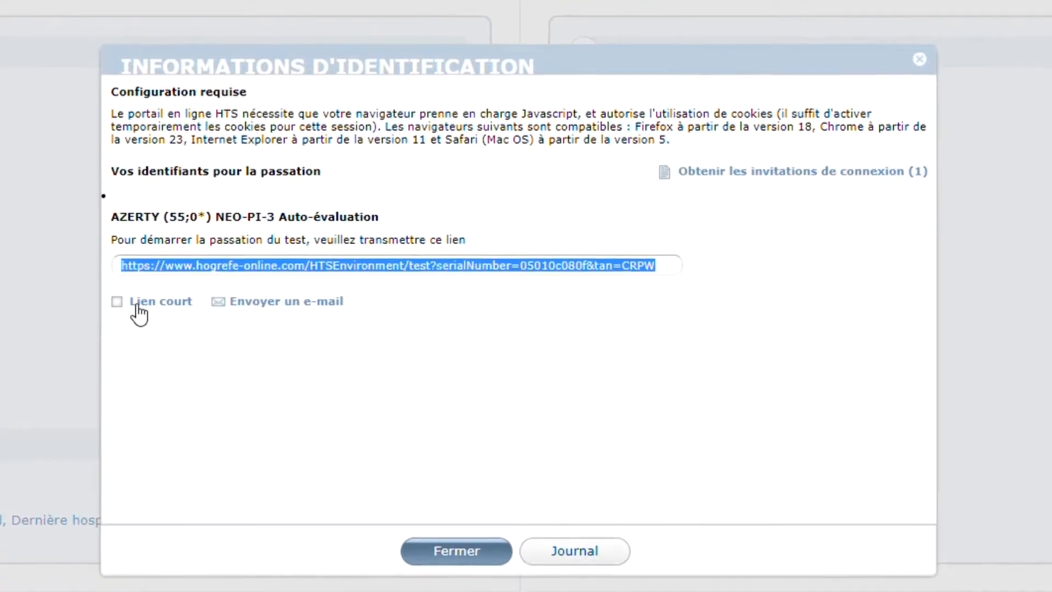
{"action": "left_click", "coordinate": [113, 300]}
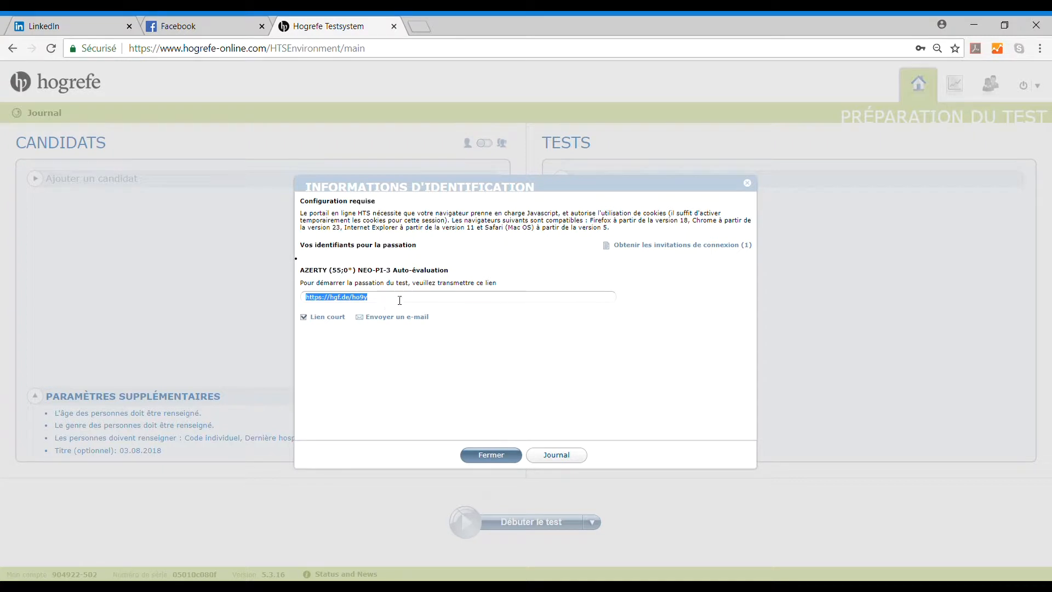
Leave the link information and check the test status symbols in the journal
{"action": "left_click", "coordinate": [748, 184]}
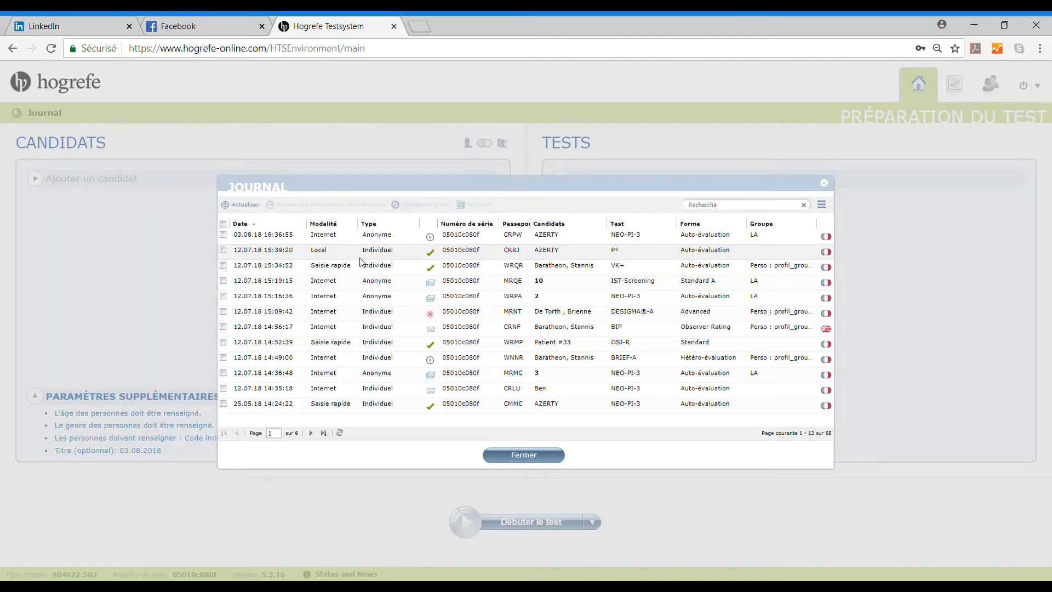
{"action": "mouse_move", "coordinate": [437, 329]}
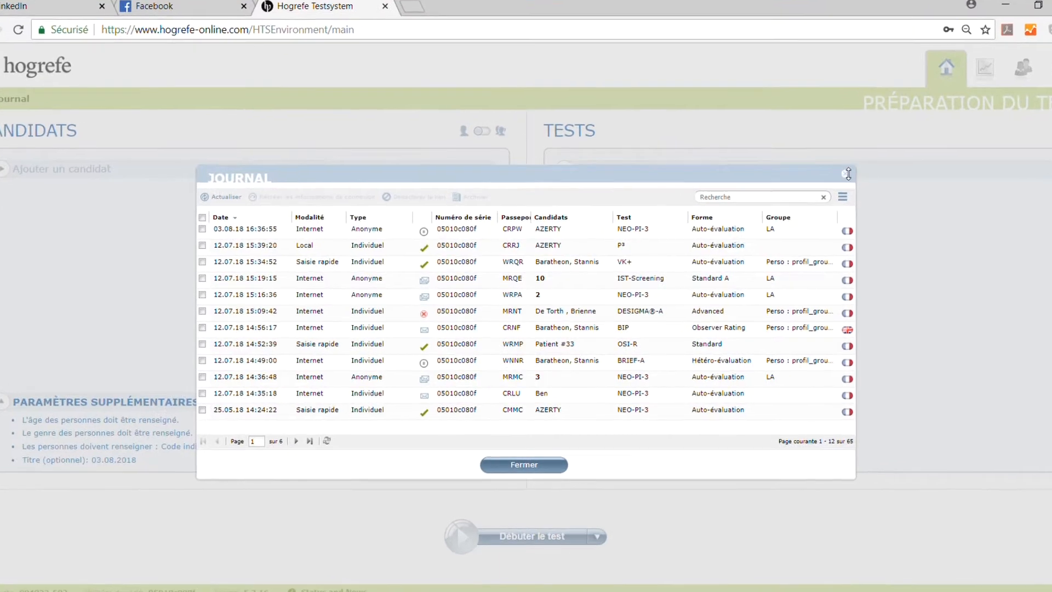
{"action": "left_click", "coordinate": [824, 183]}
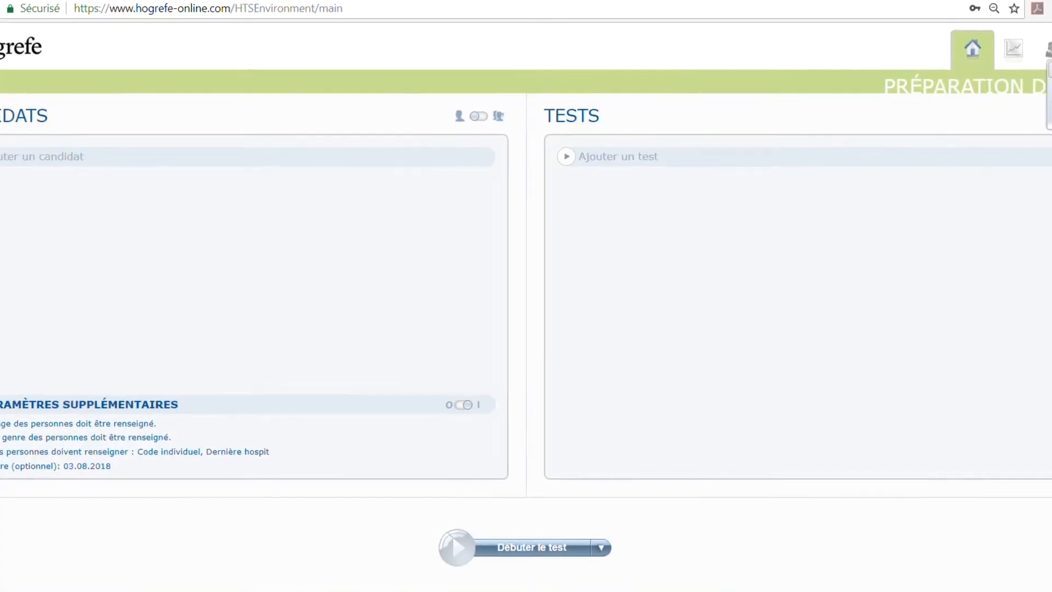
Review the remaining and reserved credits for the BIP tests in the licence options
{"action": "left_click", "coordinate": [1038, 58]}
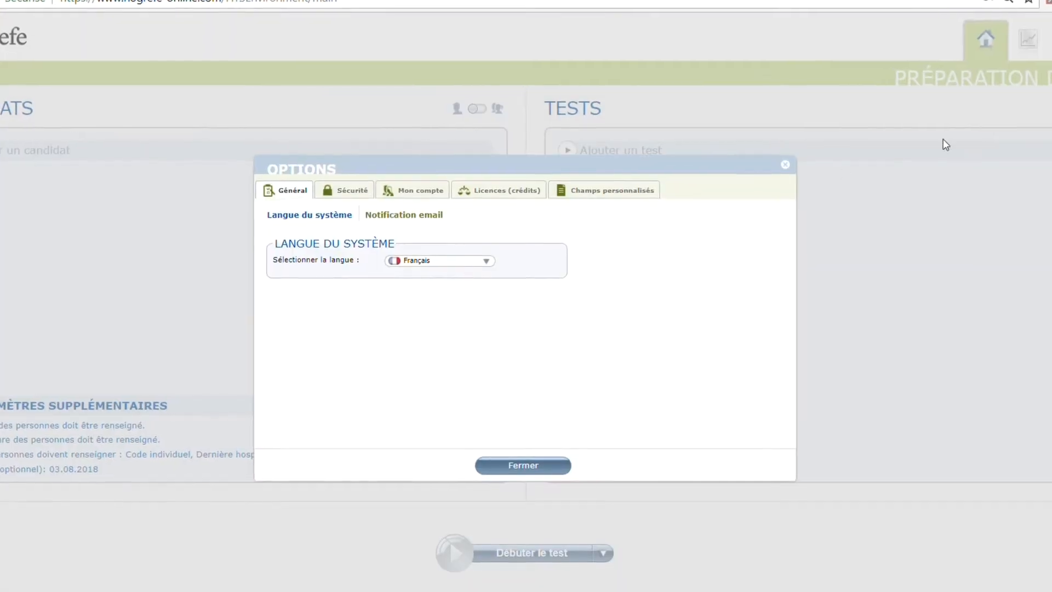
{"action": "left_click", "coordinate": [496, 190]}
{"action": "scroll", "coordinate": [301, 303], "scroll_direction": "down", "scroll_amount": 3}
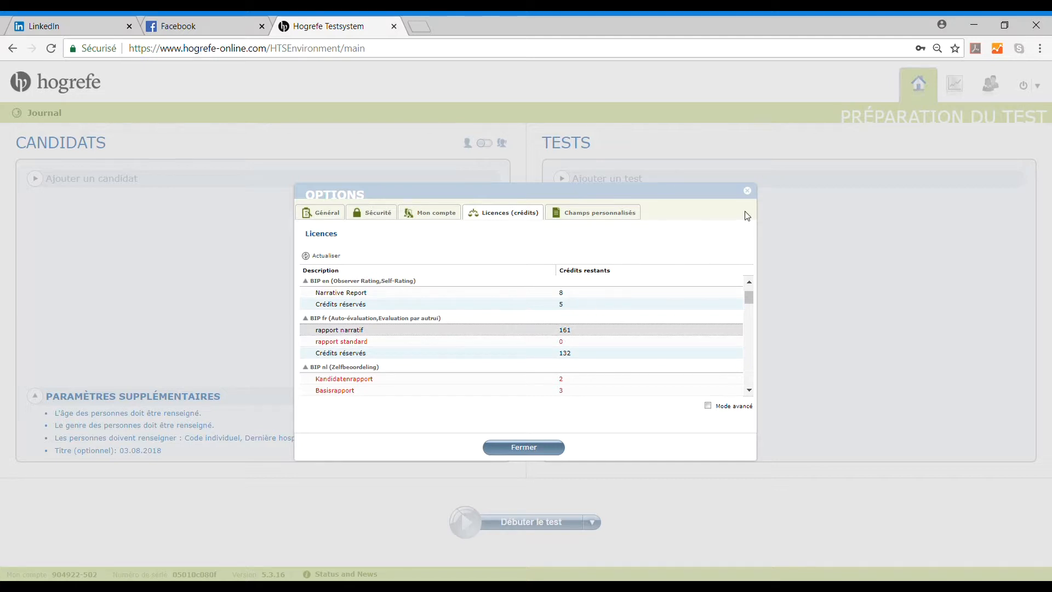
{"action": "left_click", "coordinate": [748, 192]}
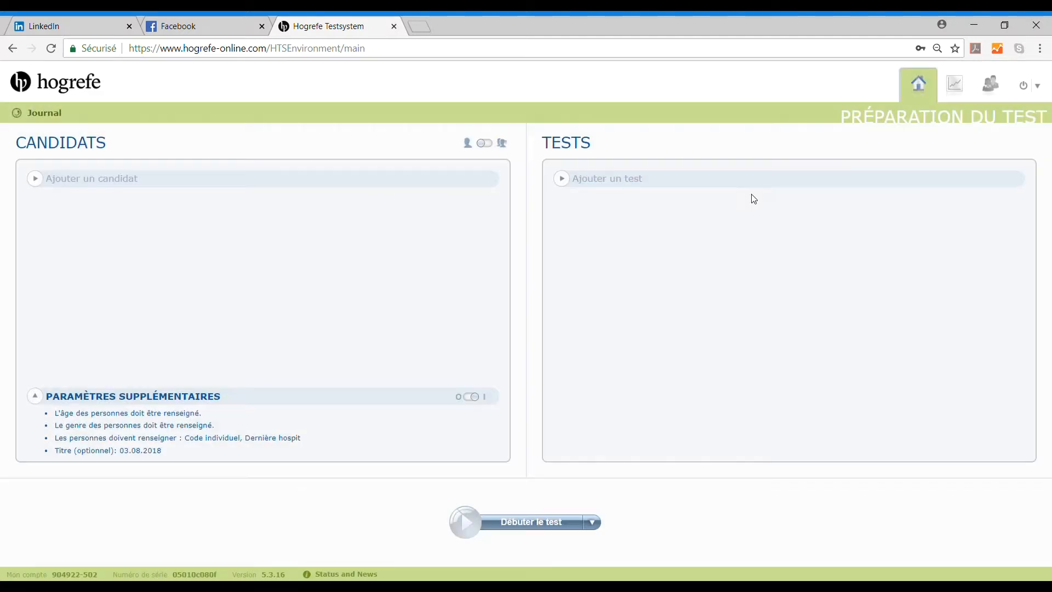
Deactivate the link of the anonymous NEO-PI-3 test dated 12.07.18 14:36:48 in the journal and check its status
{"action": "left_click", "coordinate": [48, 114]}
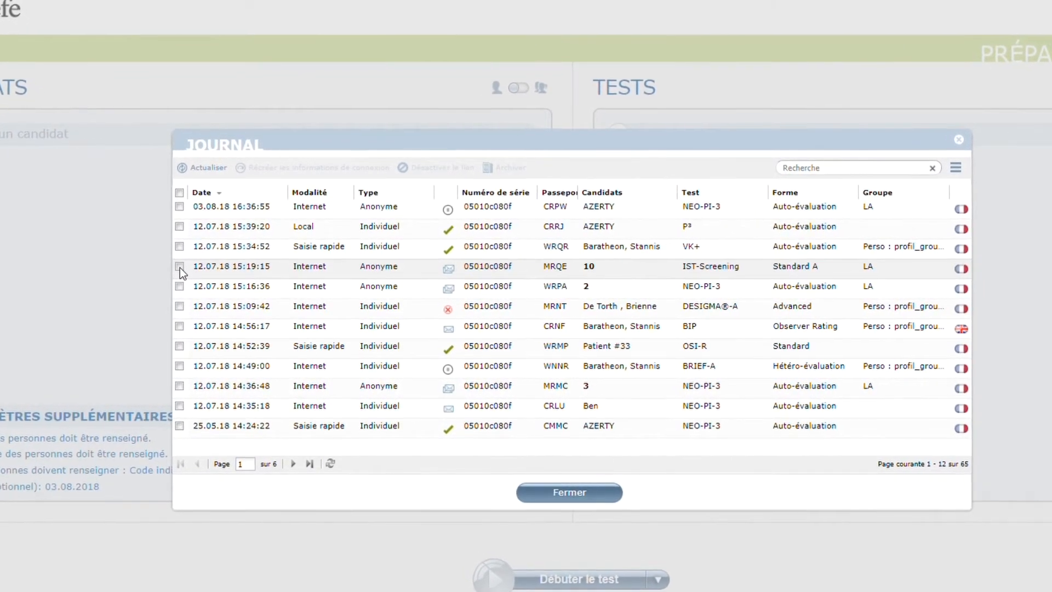
{"action": "left_click", "coordinate": [179, 267]}
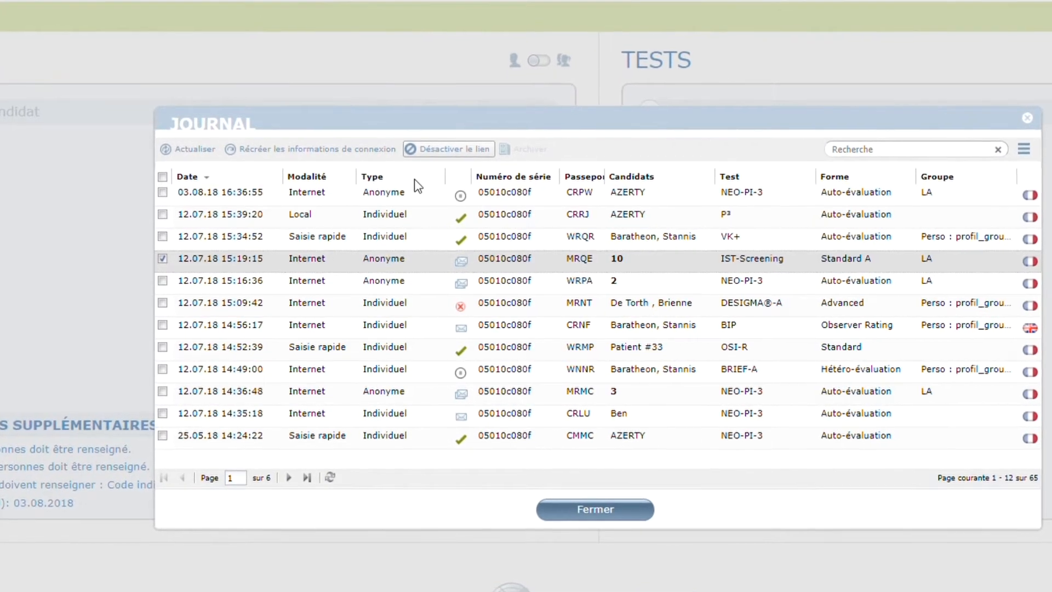
{"action": "left_click", "coordinate": [161, 258]}
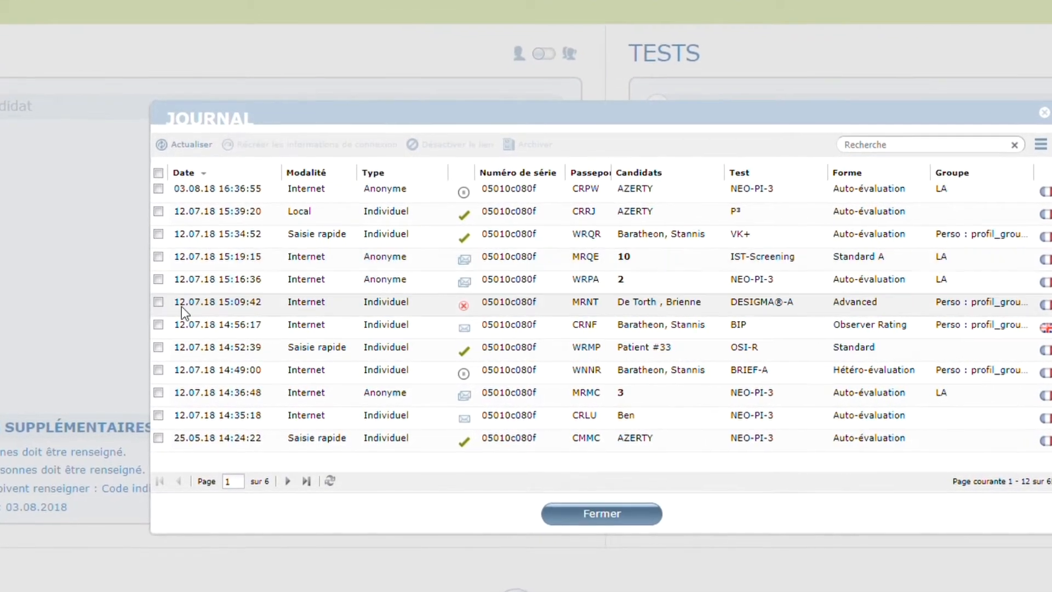
{"action": "left_click", "coordinate": [153, 394]}
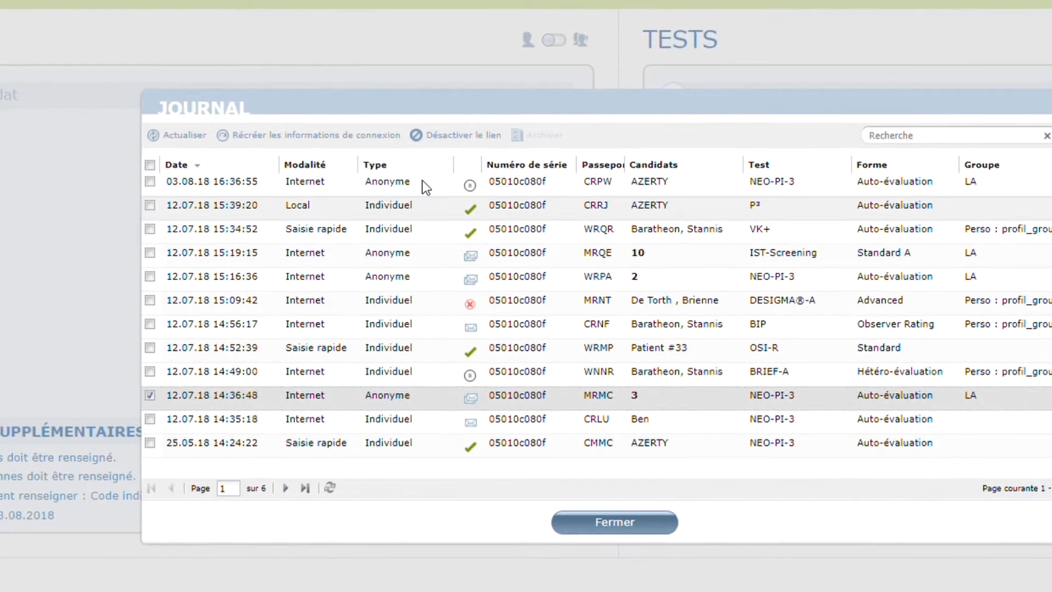
{"action": "left_click", "coordinate": [440, 137]}
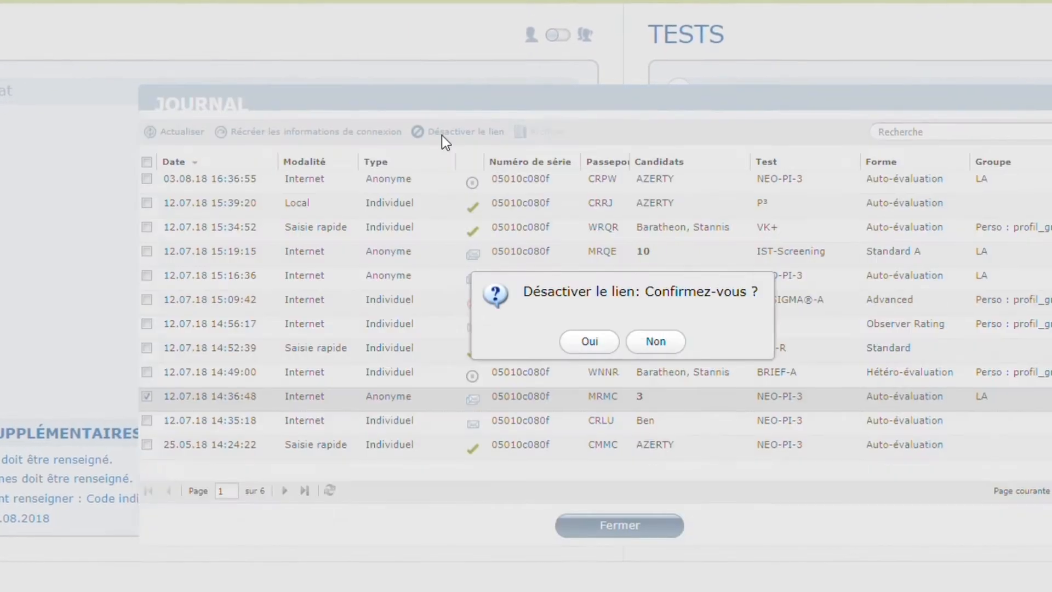
{"action": "left_click", "coordinate": [600, 342]}
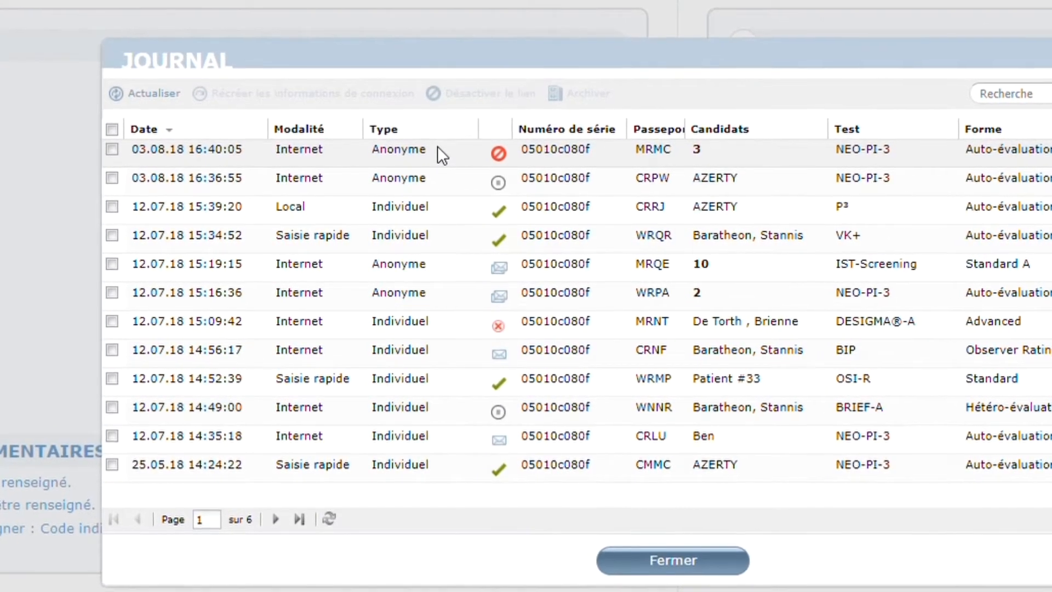
{"action": "mouse_move", "coordinate": [499, 151]}
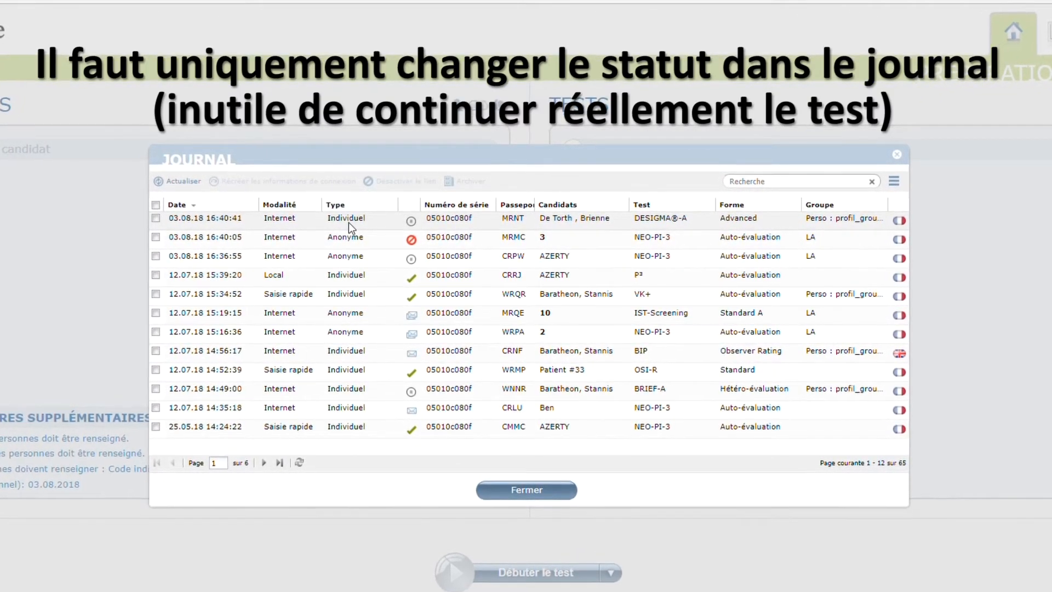
Deactivate the link of the individual DESIGMA®-A (Advanced) test in the journal and close the journal
{"action": "mouse_move", "coordinate": [414, 225]}
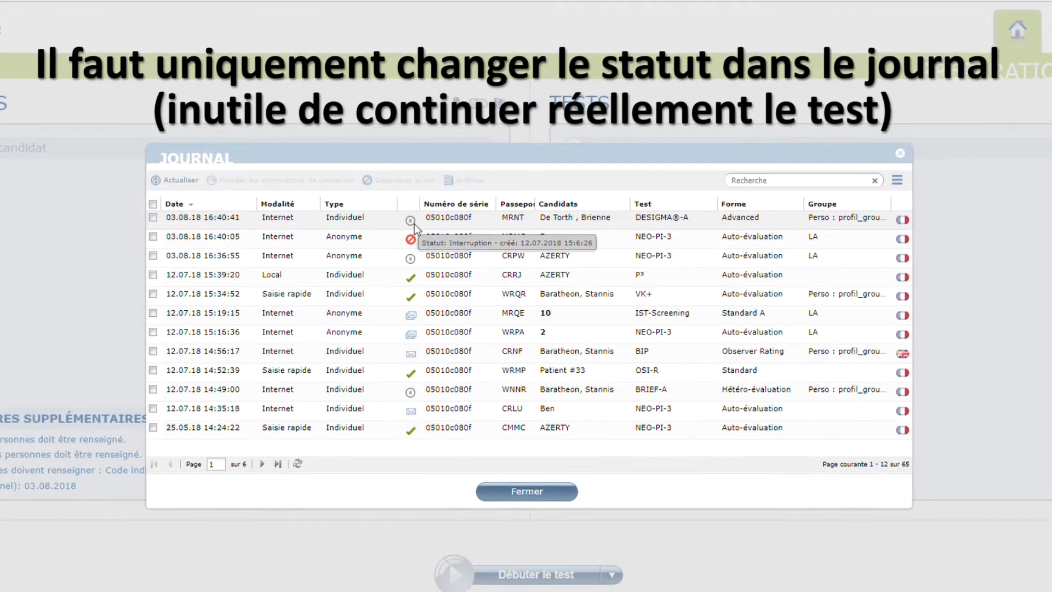
{"action": "left_click", "coordinate": [153, 217]}
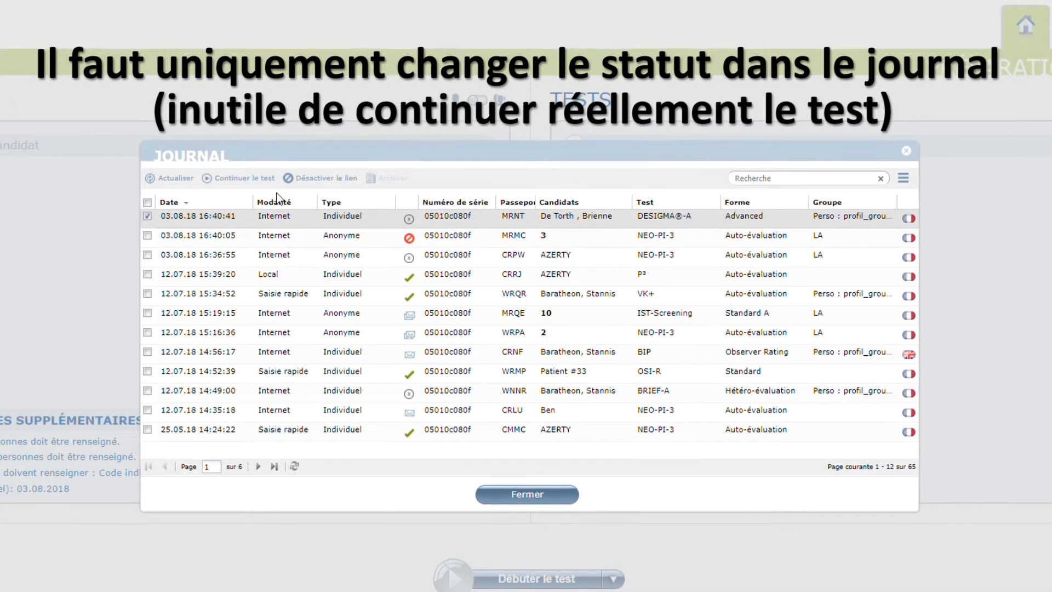
{"action": "left_click", "coordinate": [335, 178]}
{"action": "left_click", "coordinate": [500, 351]}
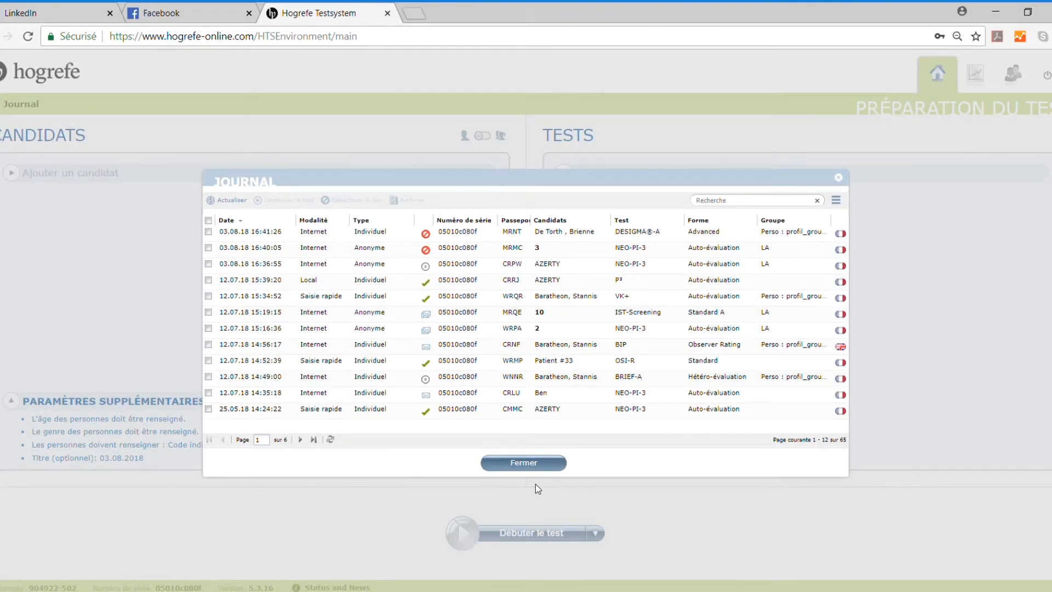
{"action": "left_click", "coordinate": [544, 466]}
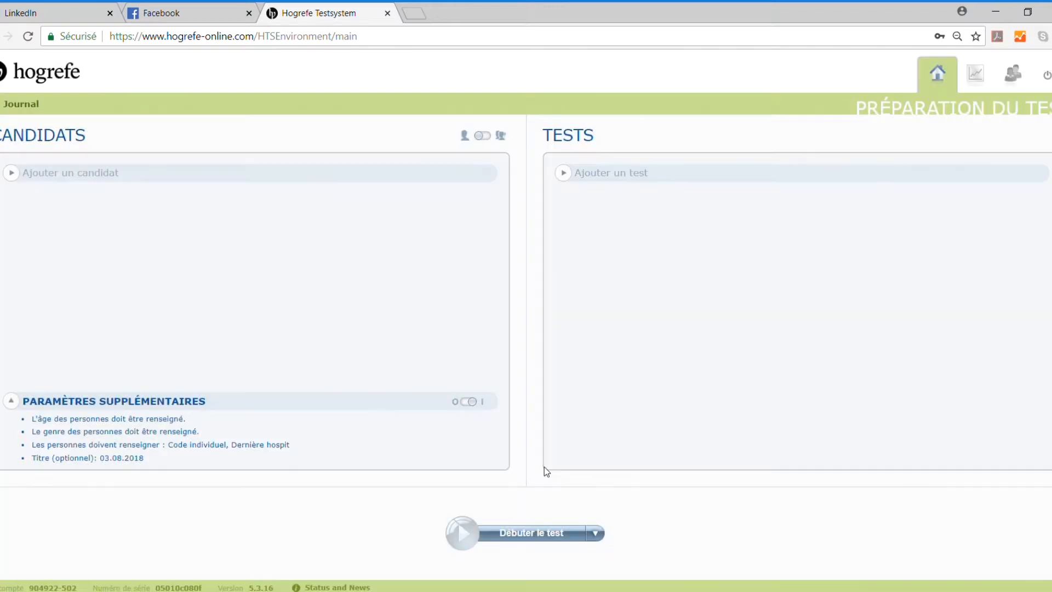
Add the existing candidate aged 45;8 and the French BIP (Auto-évaluation) test to the test preparation
{"action": "left_click", "coordinate": [252, 180]}
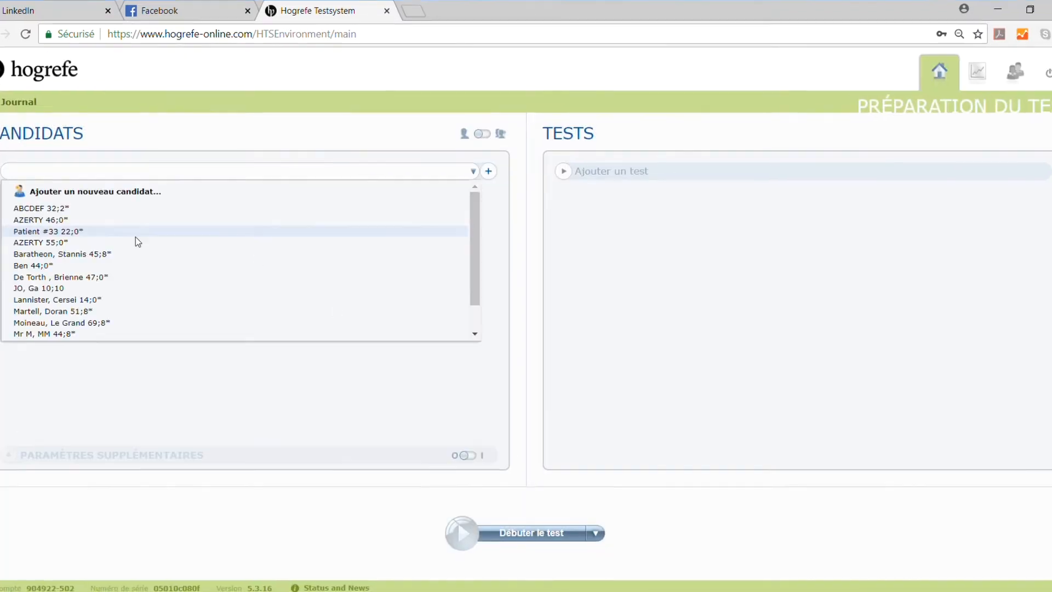
{"action": "left_click", "coordinate": [138, 255]}
{"action": "left_click", "coordinate": [688, 168]}
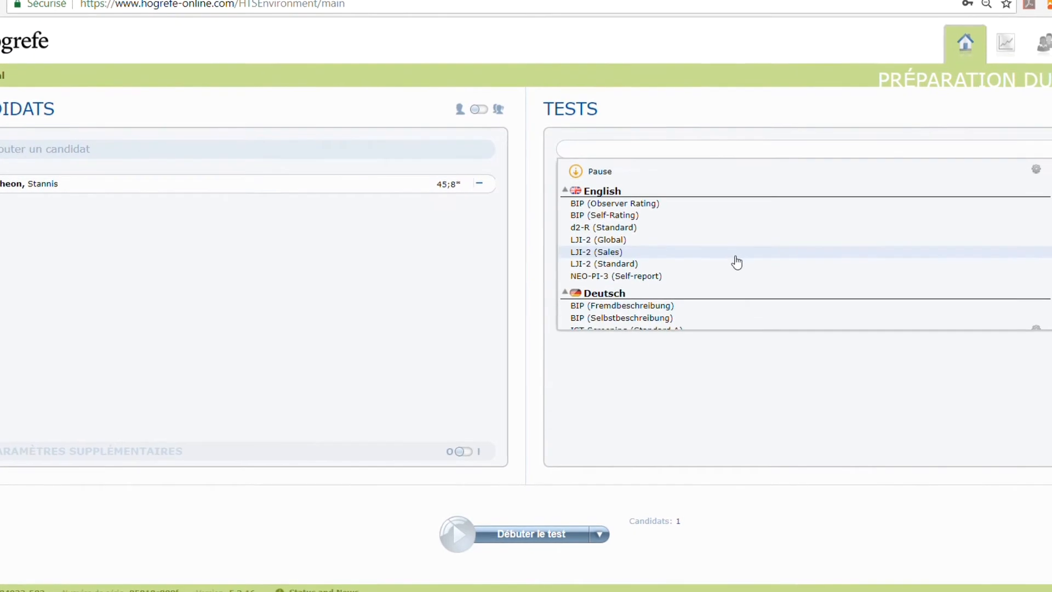
{"action": "scroll", "coordinate": [738, 269], "scroll_direction": "down", "scroll_amount": 3}
{"action": "scroll", "coordinate": [741, 264], "scroll_direction": "up", "scroll_amount": 2}
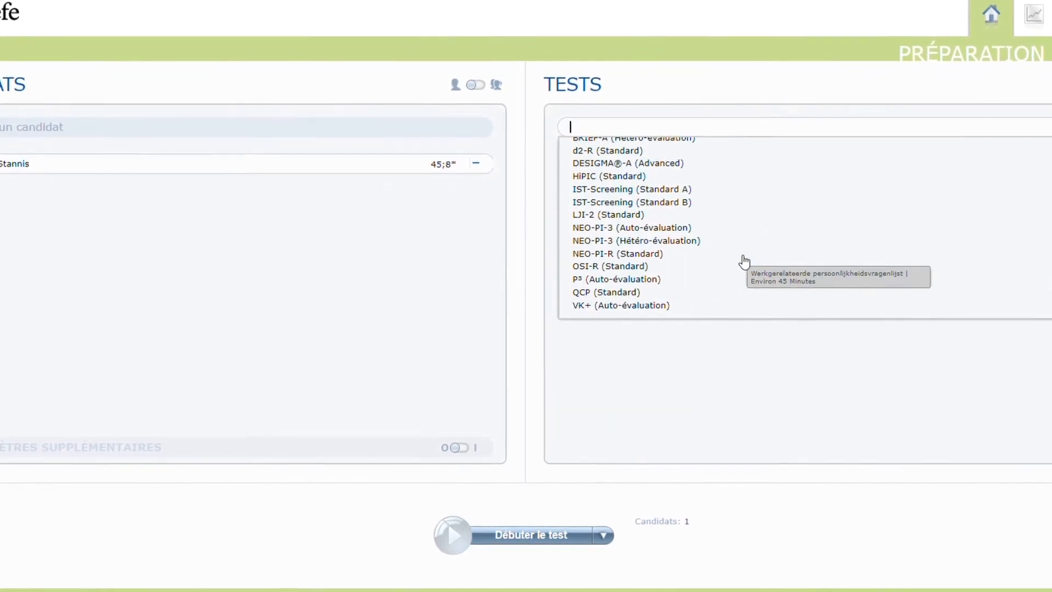
{"action": "scroll", "coordinate": [739, 247], "scroll_direction": "up", "scroll_amount": 2}
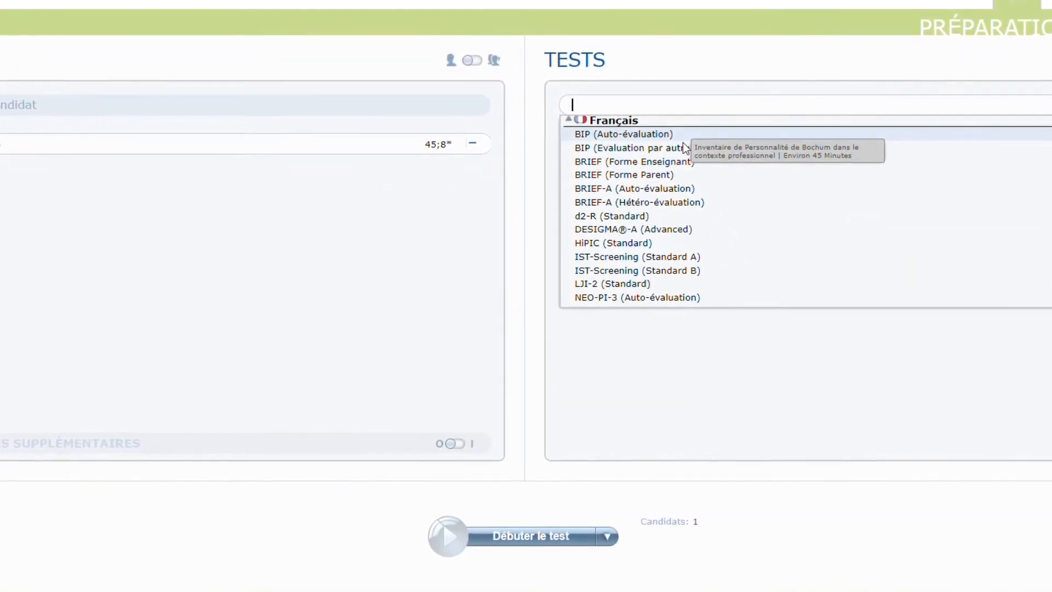
{"action": "left_click", "coordinate": [690, 135]}
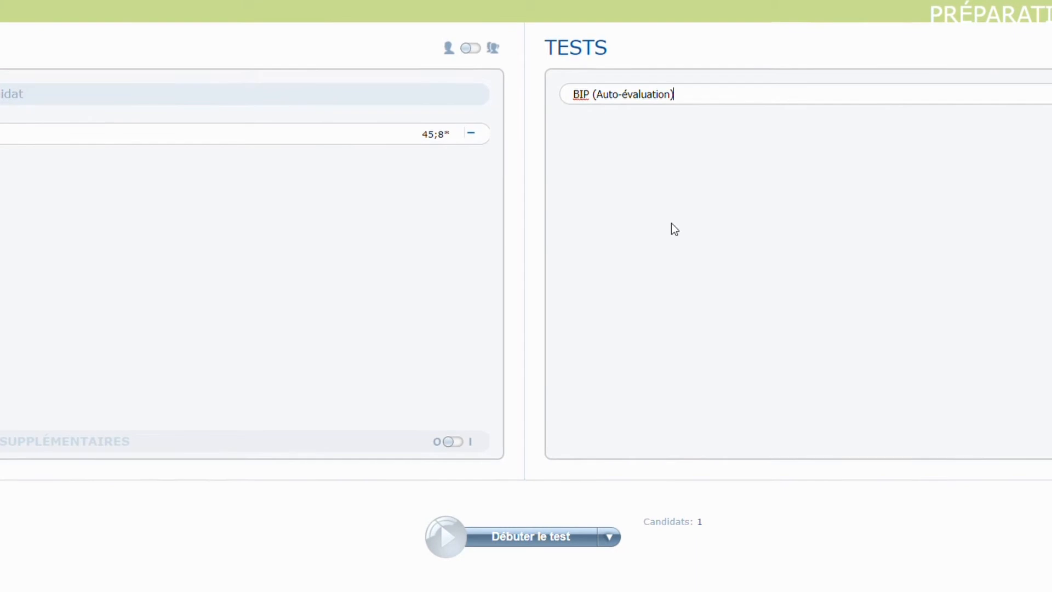
Set the start mode to Générer un lien and generate the candidate's BIP test link
{"action": "left_click", "coordinate": [608, 537]}
{"action": "left_click", "coordinate": [567, 572]}
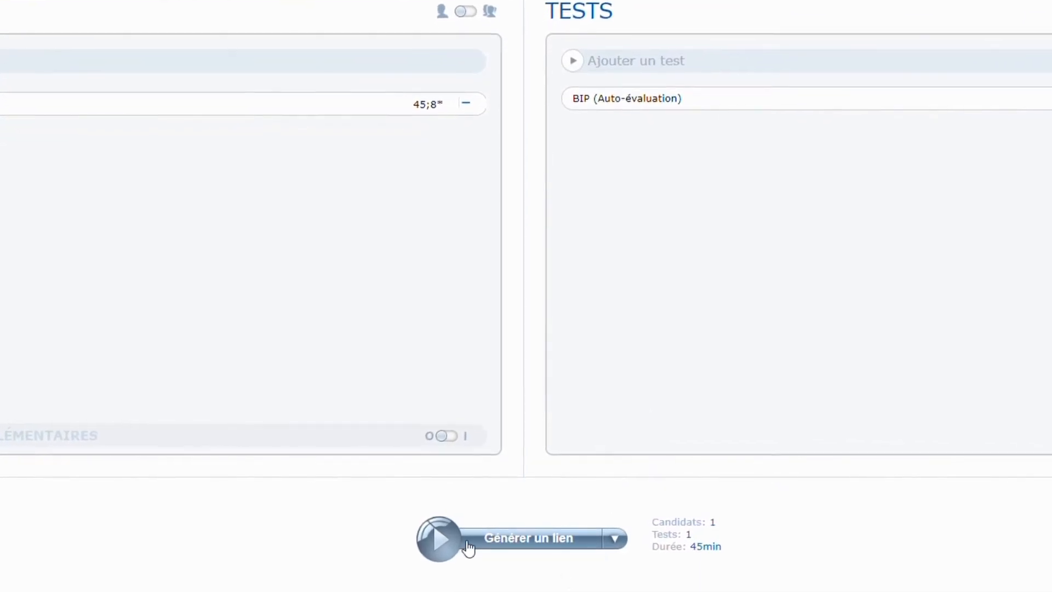
{"action": "left_click", "coordinate": [444, 546]}
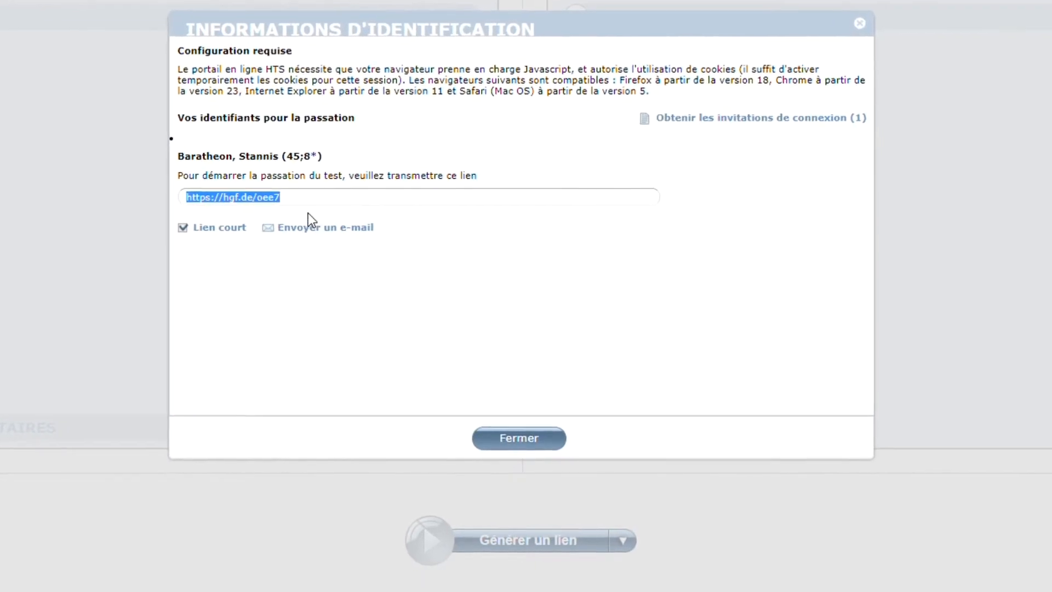
Close the login information and the journal, and open the generated BIP test link in a new browser tab
{"action": "left_click", "coordinate": [426, 97]}
{"action": "left_click", "coordinate": [863, 19]}
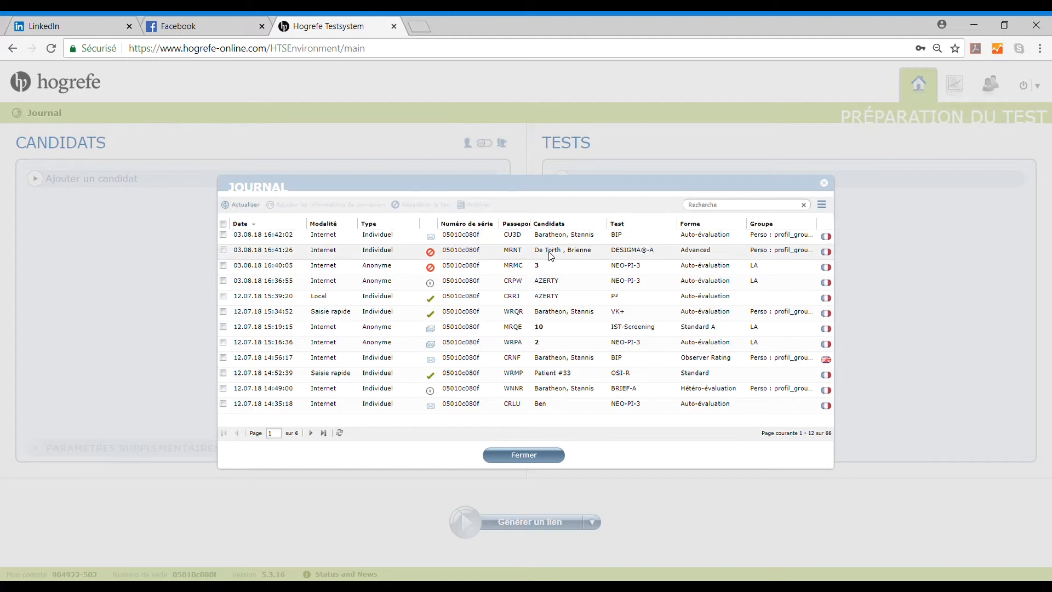
{"action": "left_click", "coordinate": [827, 186]}
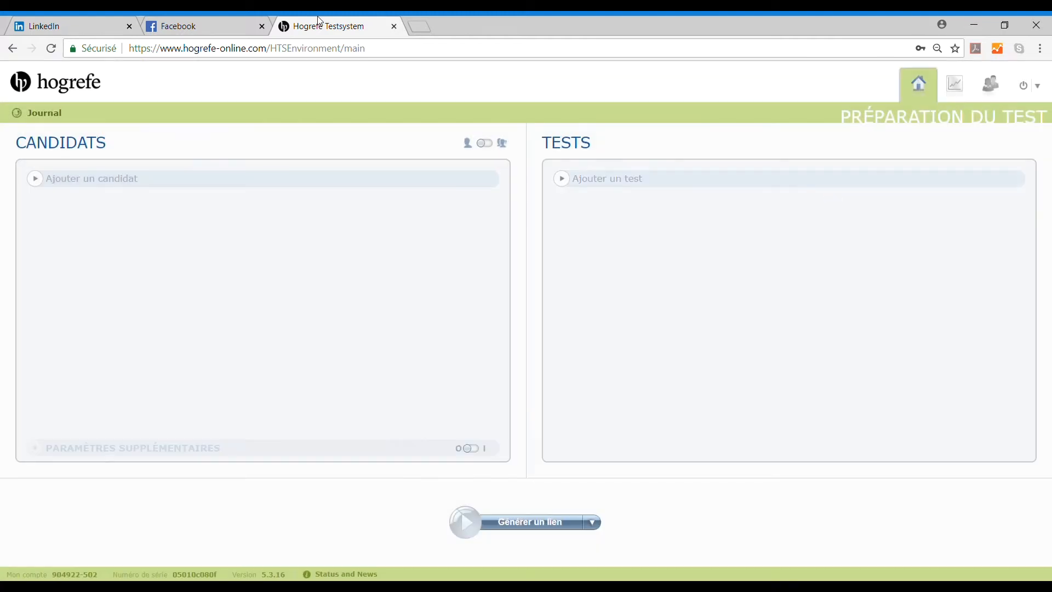
{"action": "left_click", "coordinate": [410, 26]}
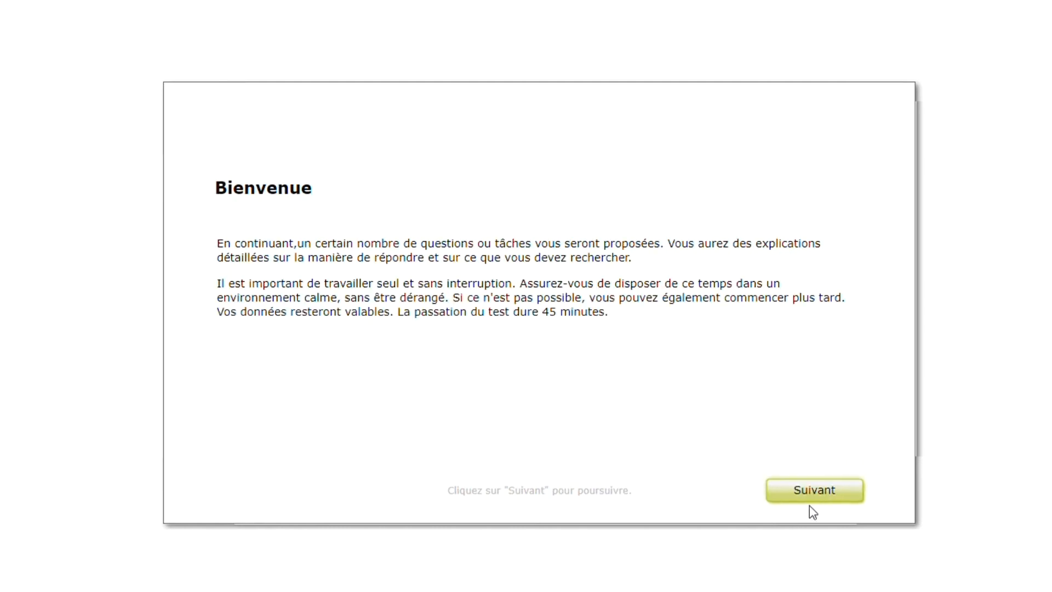
Go through the BIP welcome and instruction pages to reach the first question
{"action": "left_click", "coordinate": [811, 489]}
{"action": "left_click", "coordinate": [539, 327]}
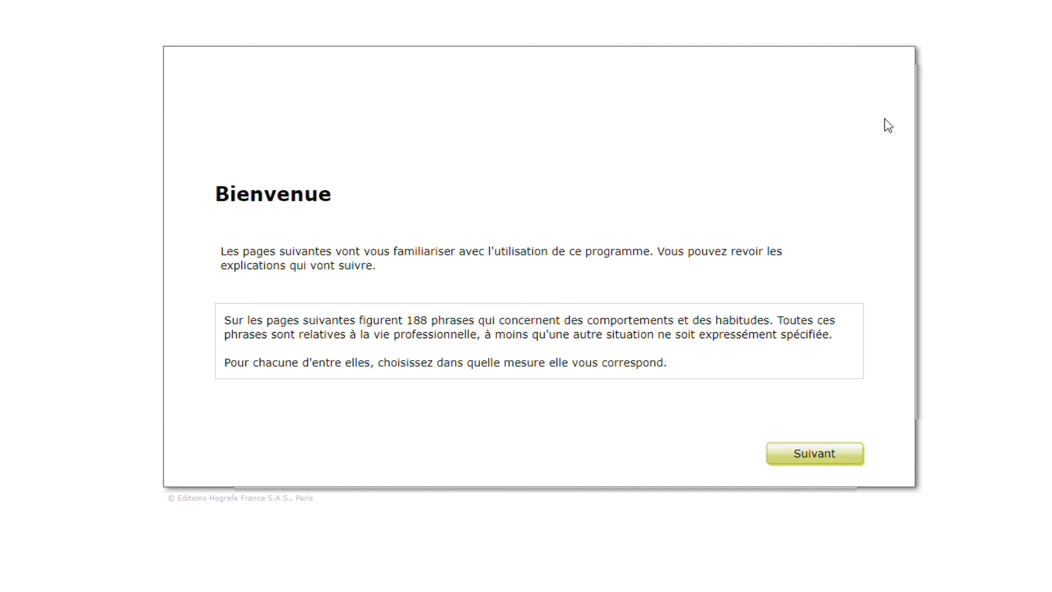
{"action": "left_click", "coordinate": [829, 458]}
{"action": "left_click", "coordinate": [828, 455]}
{"action": "left_click", "coordinate": [824, 457]}
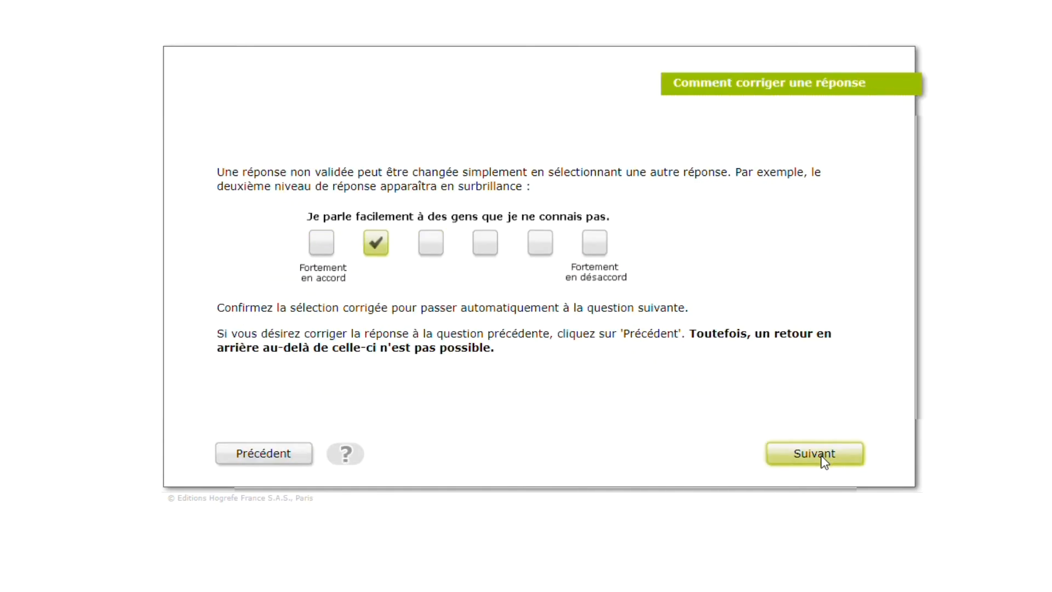
{"action": "left_click", "coordinate": [822, 461]}
{"action": "left_click", "coordinate": [821, 461]}
{"action": "left_click", "coordinate": [821, 461]}
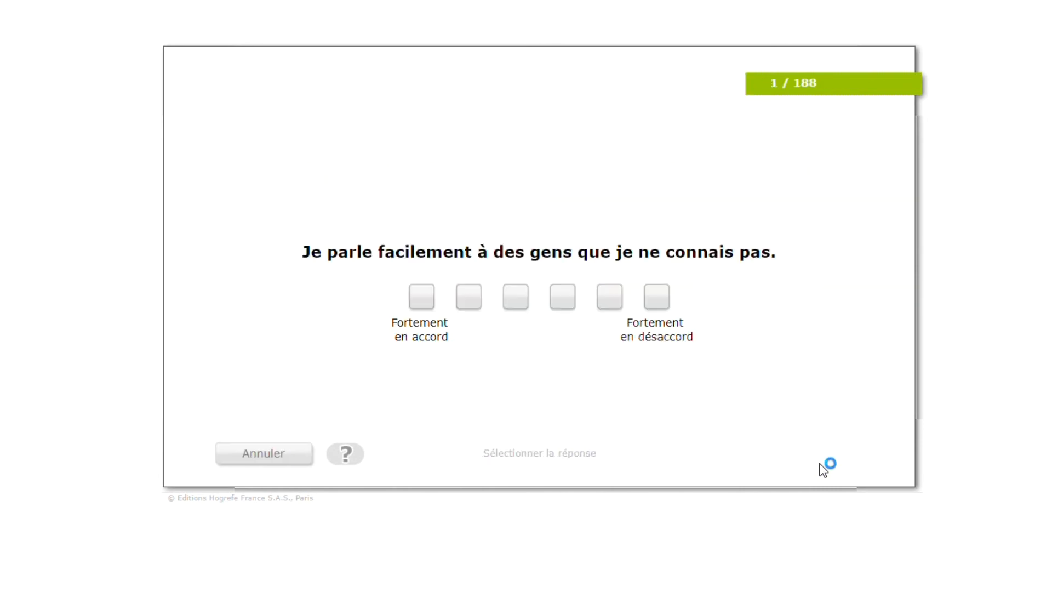
Answer BIP questions 1 to 6 with the fourth, fourth, fifth, third, third and fourth rating options, dismissing the reading reminder
{"action": "left_click", "coordinate": [562, 299]}
{"action": "left_click", "coordinate": [565, 302]}
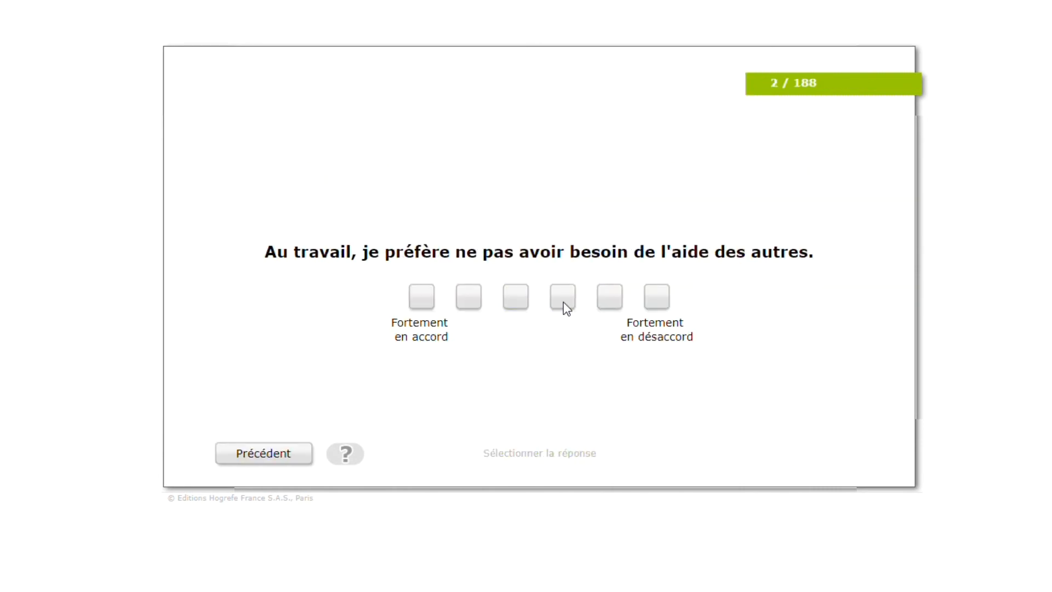
{"action": "double_click", "coordinate": [567, 308]}
{"action": "left_click", "coordinate": [614, 300]}
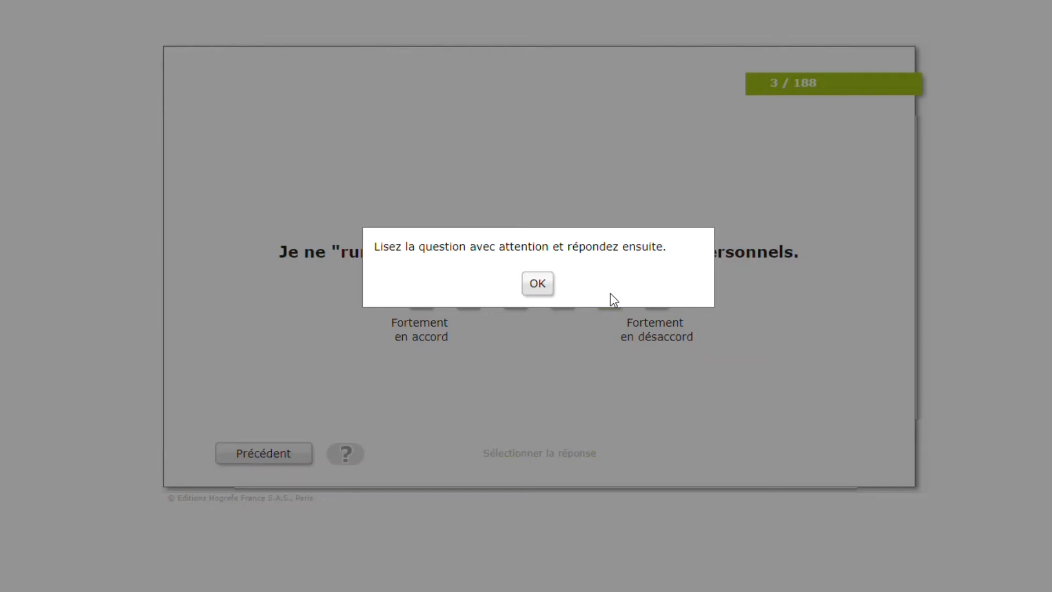
{"action": "left_click", "coordinate": [538, 283]}
{"action": "left_click", "coordinate": [612, 300]}
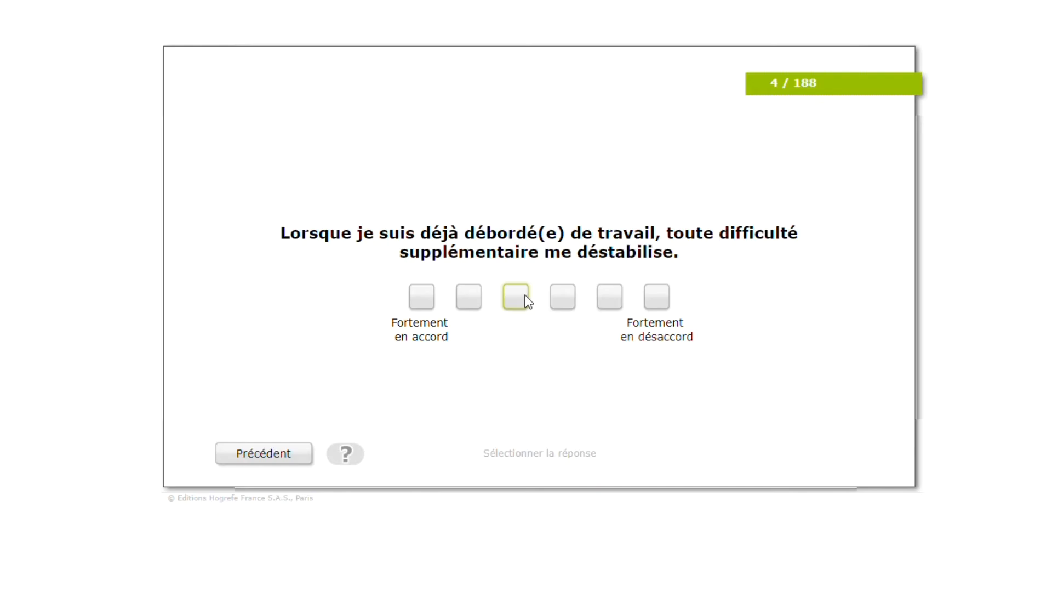
{"action": "left_click", "coordinate": [526, 297]}
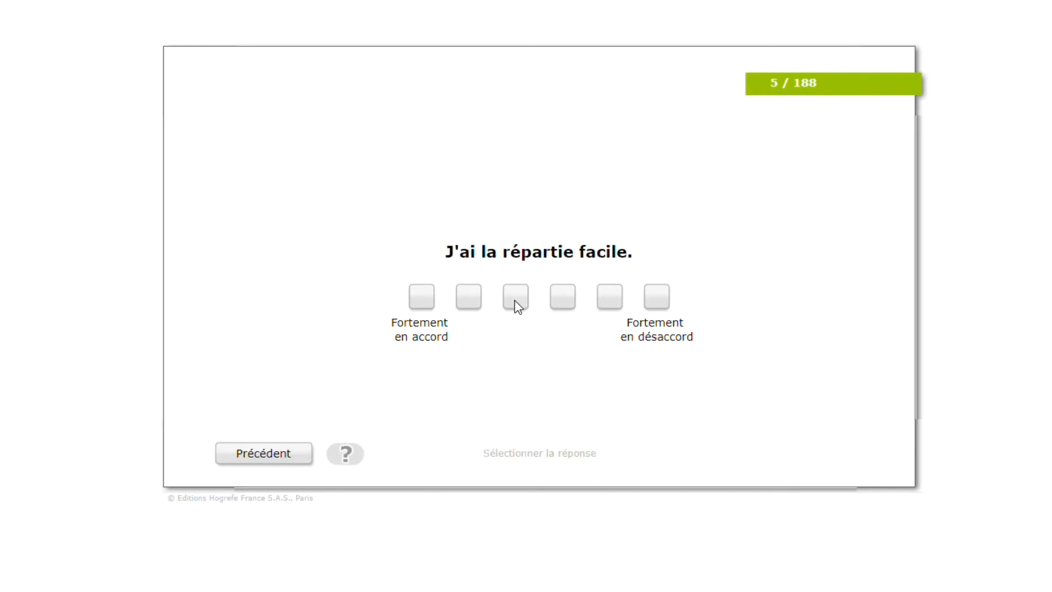
{"action": "left_click", "coordinate": [514, 300]}
{"action": "left_click", "coordinate": [570, 295]}
{"action": "left_click", "coordinate": [550, 288]}
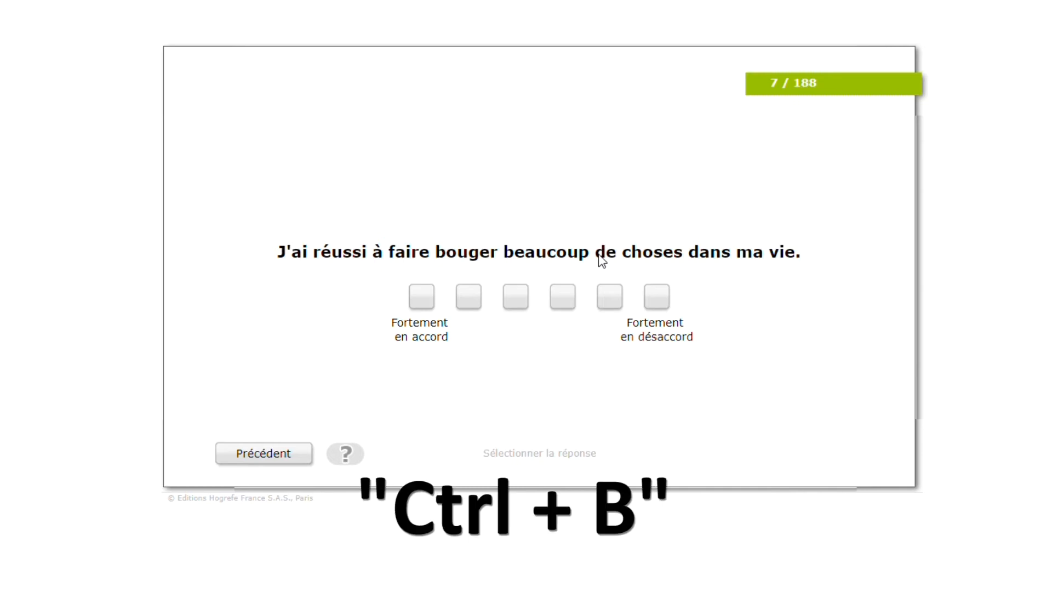
Interrupt the test at question 7 through the test control with Sauvegarder et fermer and acknowledge the resume instructions
{"action": "key", "text": "ctrl+b"}
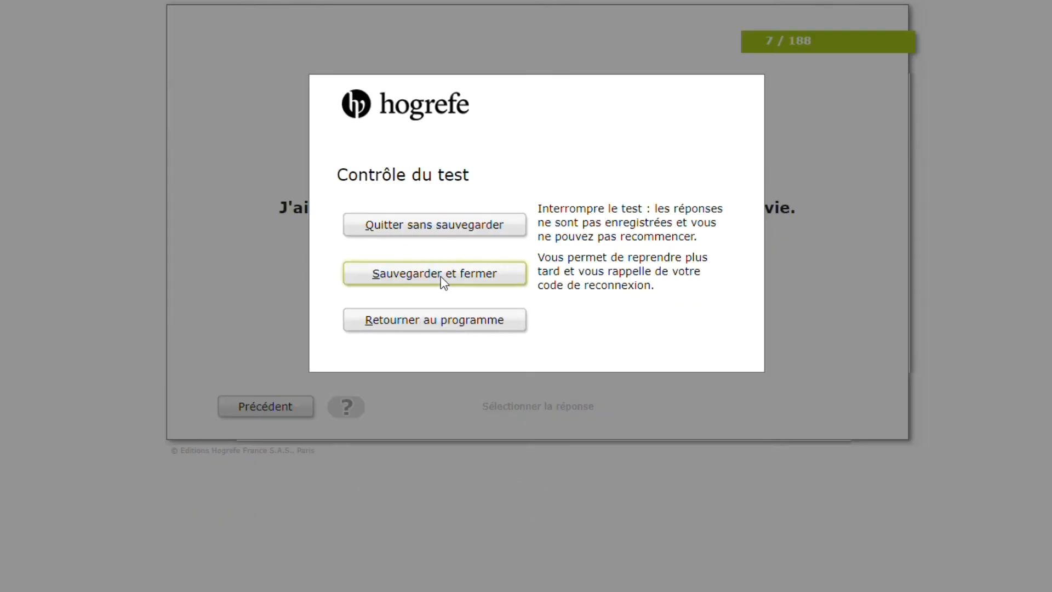
{"action": "left_click", "coordinate": [475, 279]}
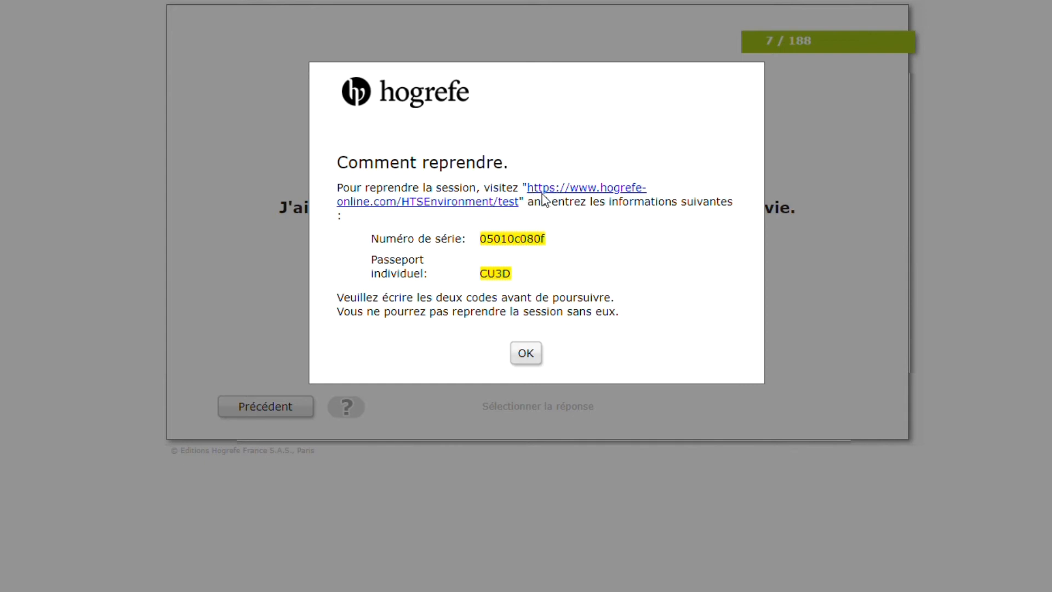
{"action": "left_click", "coordinate": [528, 353]}
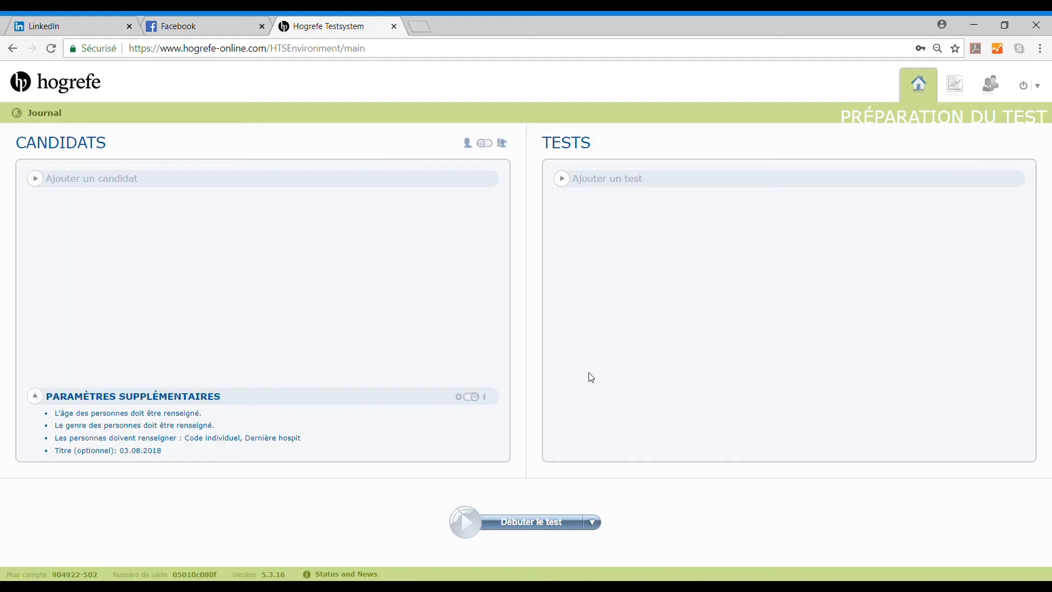